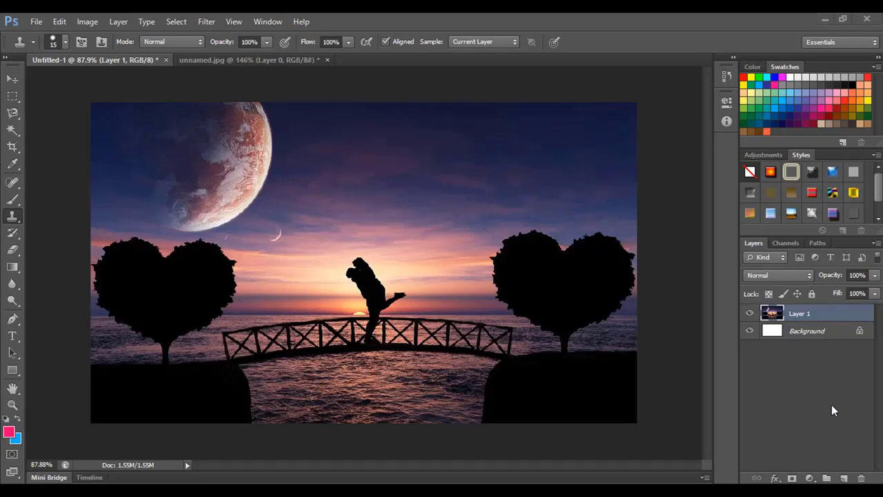
- Select the Clone Stamp tool and zoom in on the embracing couple standing on the bridge
right_click(16, 221)
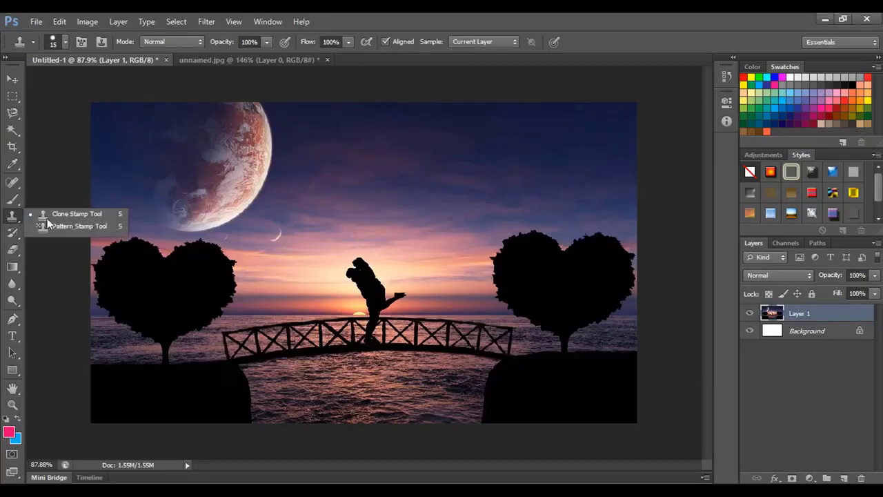
click(61, 214)
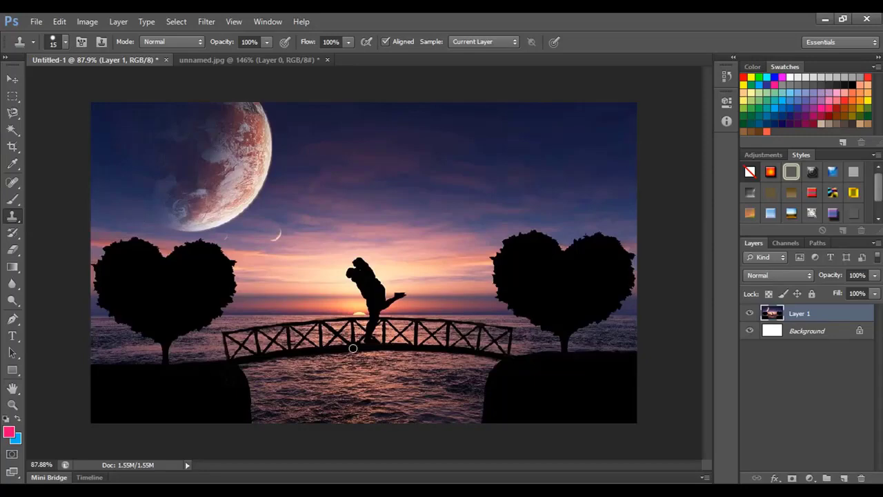
scroll(353, 349, up, 5)
scroll(359, 313, up, 5)
drag(375, 227, 339, 392)
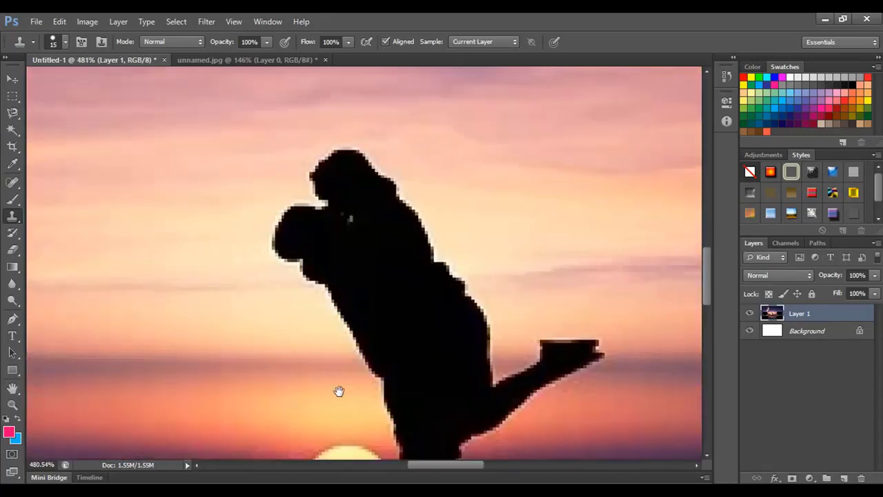
drag(378, 298, 369, 328)
scroll(379, 272, down, 4)
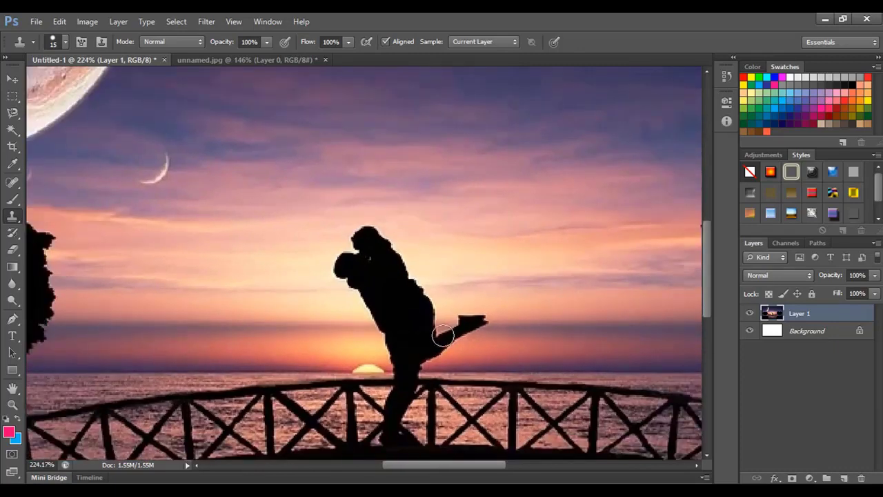
scroll(383, 286, up, 3)
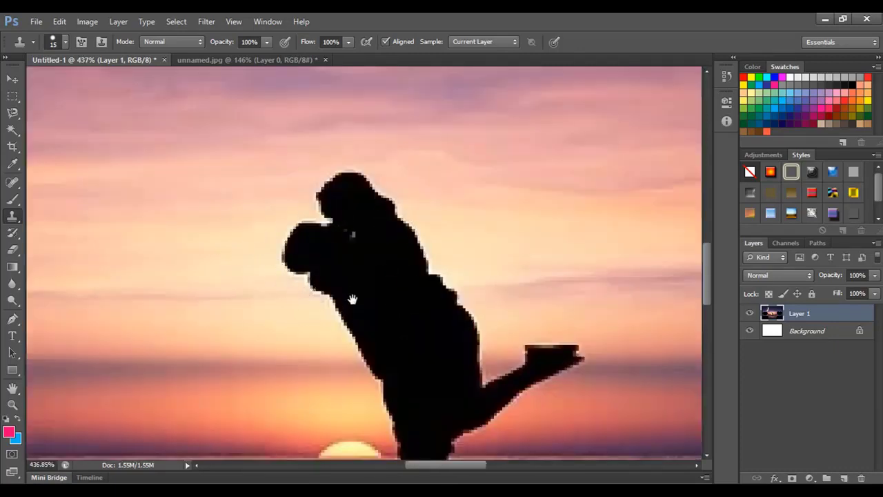
drag(353, 298, 358, 283)
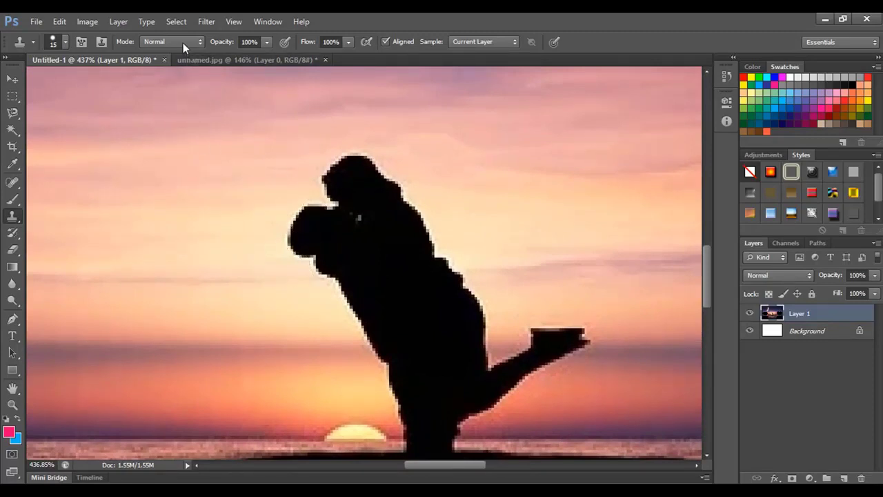
- Review the Clone Stamp's brush size, hardness, blend mode, opacity and flow options
click(59, 43)
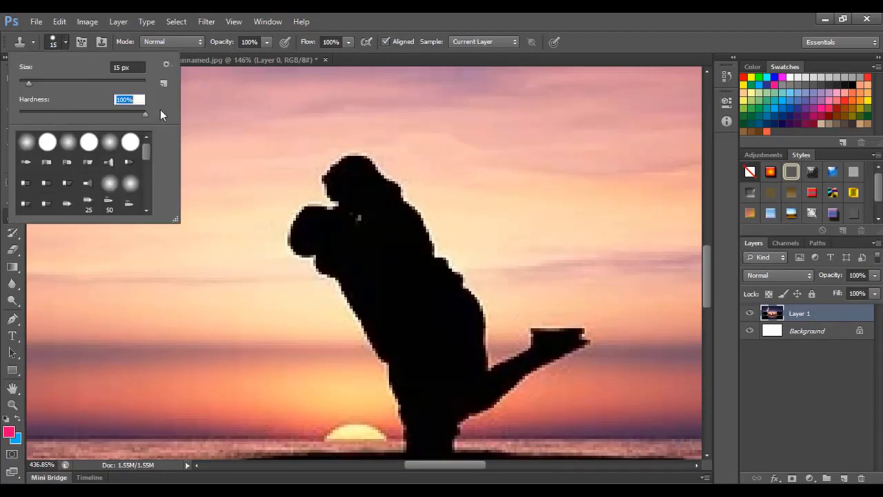
click(161, 109)
click(55, 41)
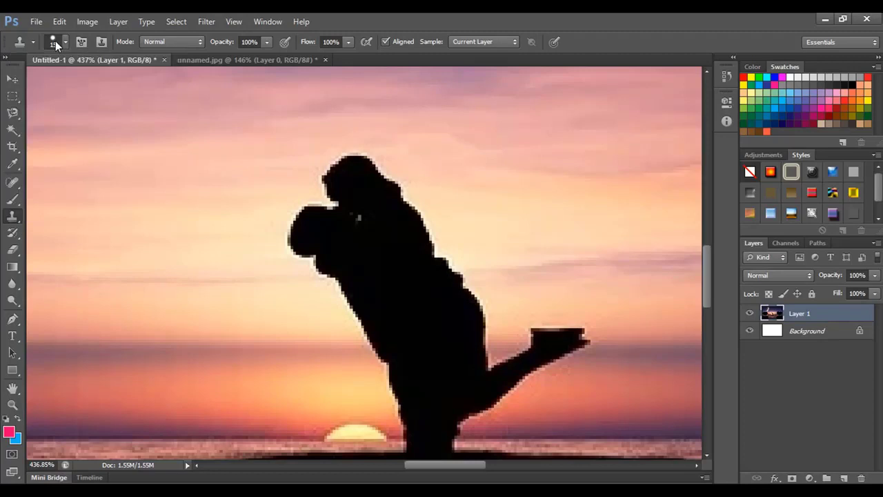
click(184, 43)
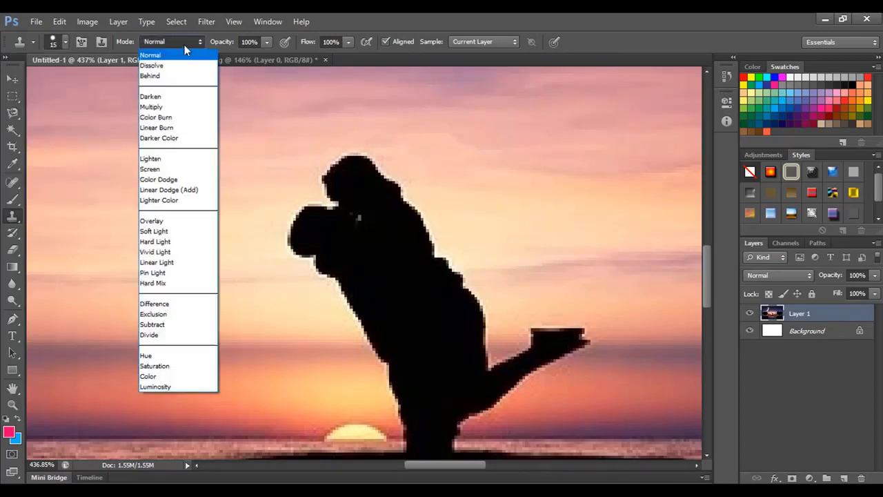
click(184, 45)
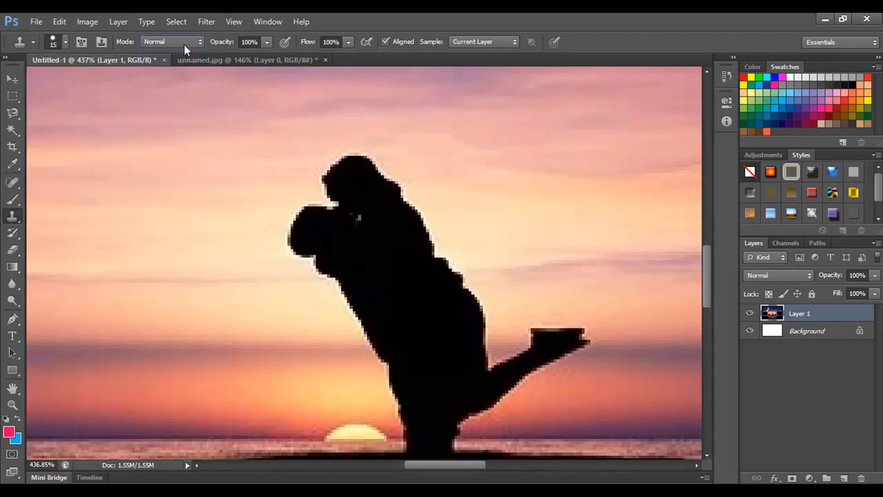
click(266, 42)
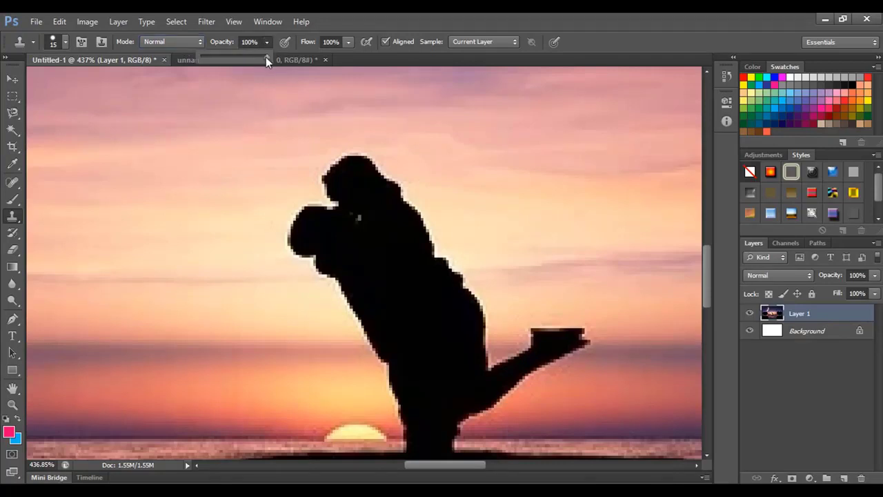
click(268, 44)
click(345, 43)
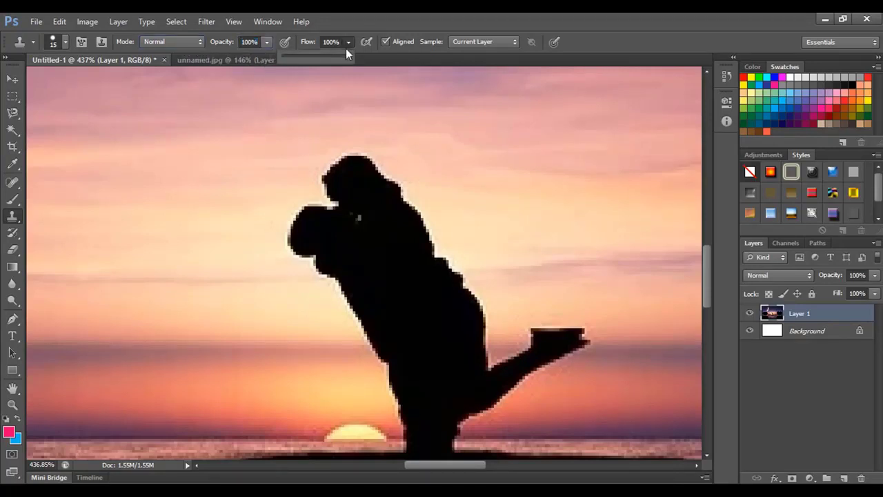
click(348, 43)
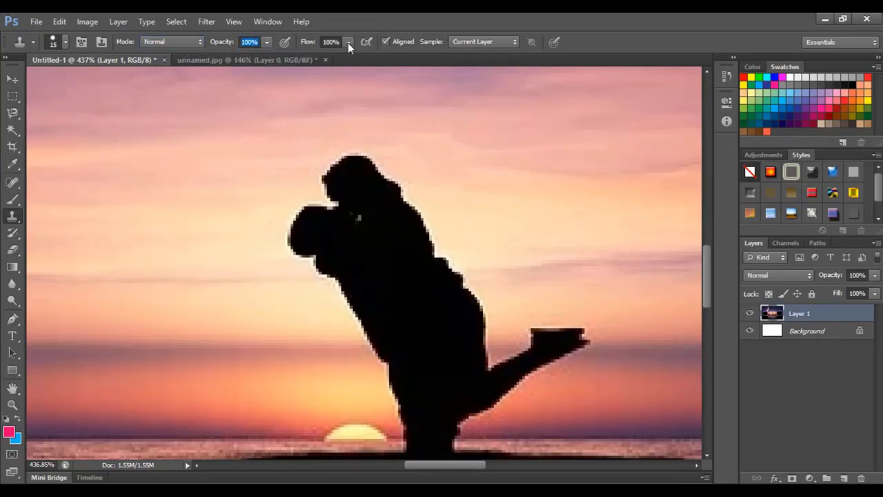
- Turn off aligned sampling and clone the sky beside the couple over the top of the upper head
click(384, 43)
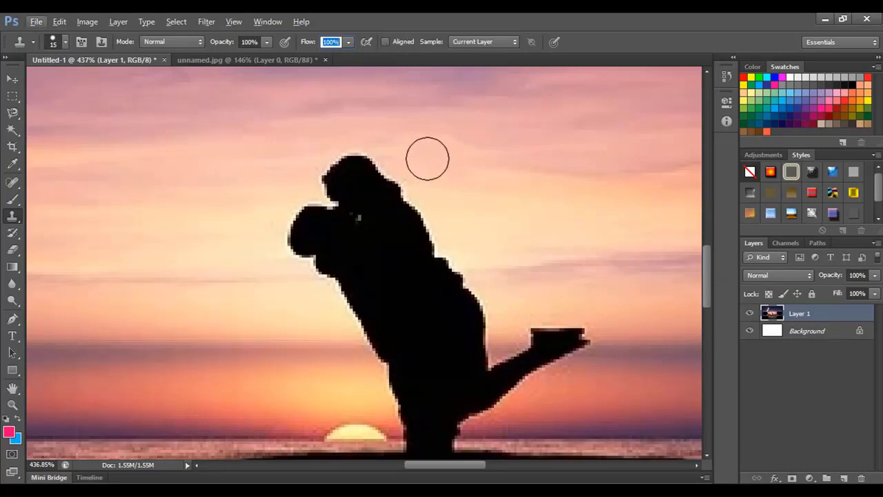
key(alt)
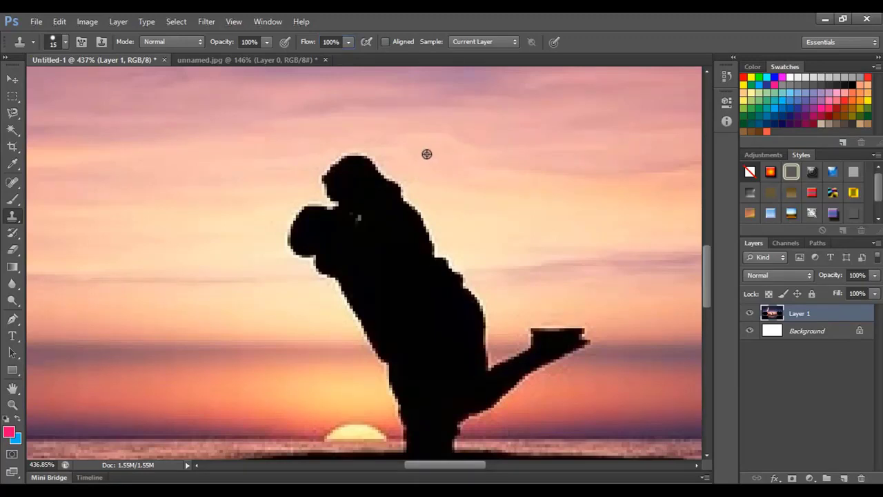
mouse_move(398, 158)
mouse_down()
mouse_move(351, 158)
mouse_move(367, 163)
mouse_up()
click(367, 160)
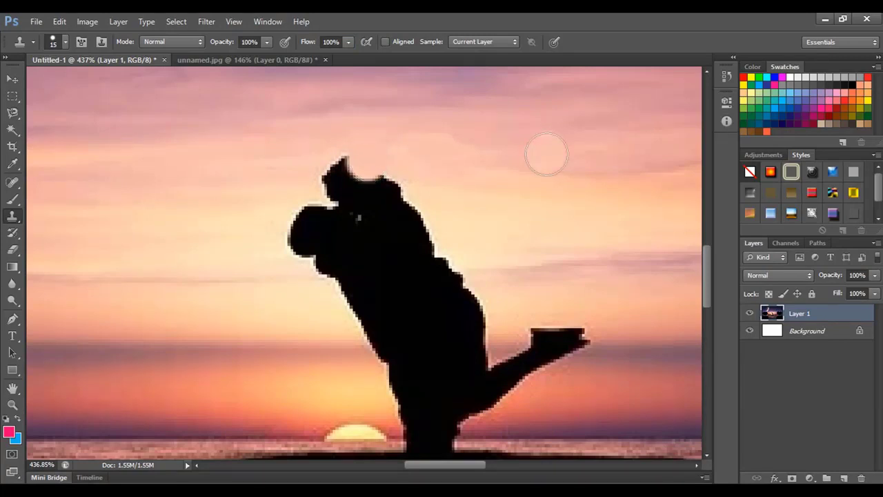
click(346, 167)
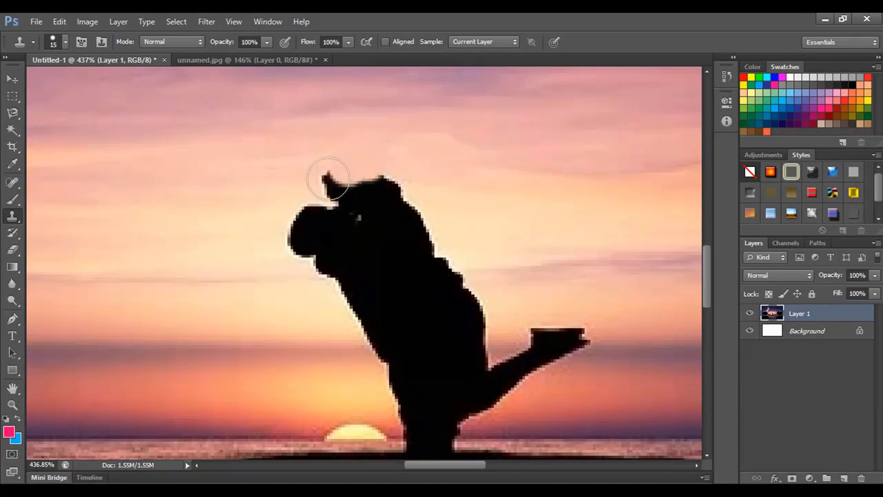
click(331, 179)
key(ctrl+alt+z)
key(ctrl+alt+z)
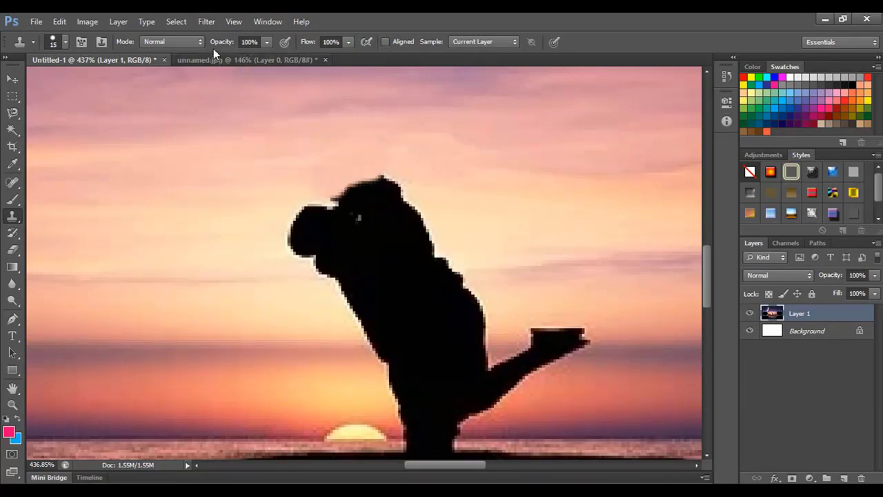
- Set the clone opacity to 80% and clone nearby sky over the rest of the upper head
click(266, 43)
drag(254, 56, 253, 56)
alt+click(422, 172)
click(402, 181)
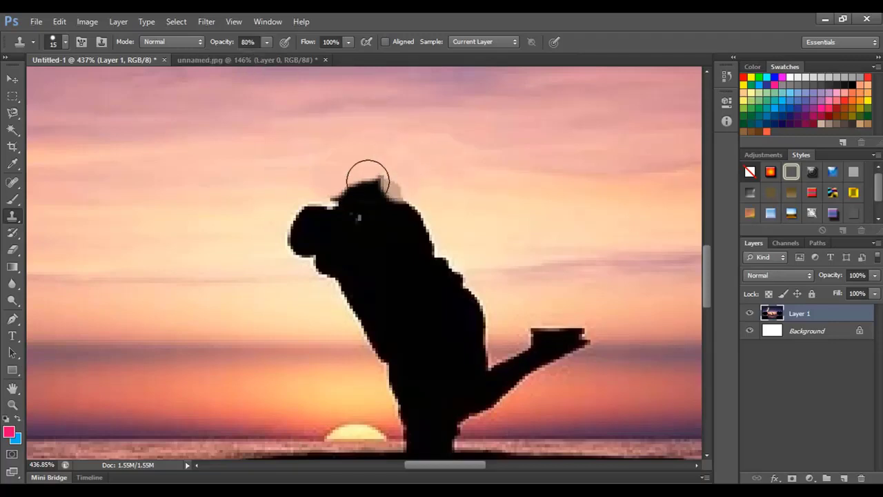
mouse_move(390, 183)
mouse_down()
mouse_move(353, 184)
mouse_move(405, 183)
mouse_move(365, 185)
mouse_up()
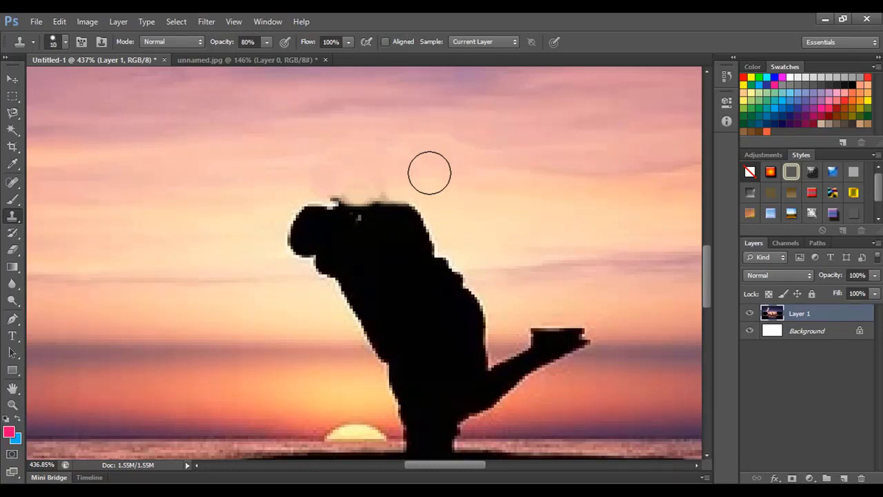
- Set the clone flow to 63% and, with a 25 px brush, clone sky over the lower head and the shoulders
click(348, 41)
drag(349, 58, 324, 58)
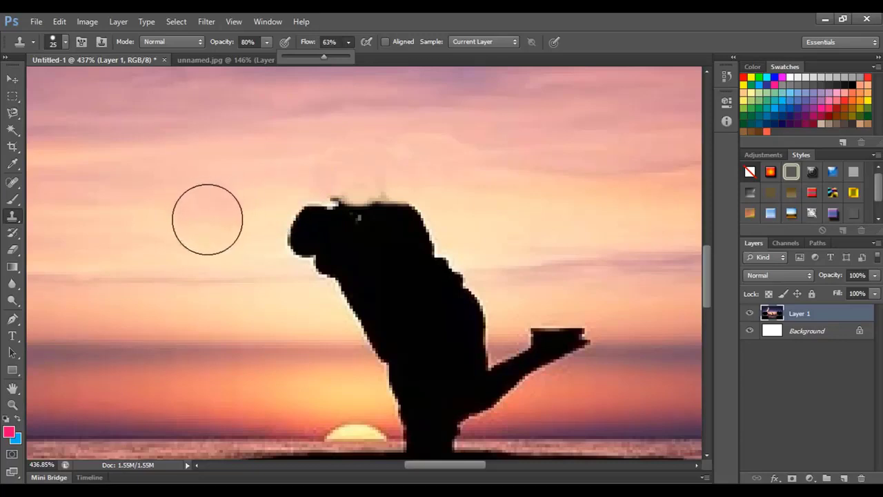
alt+click(232, 217)
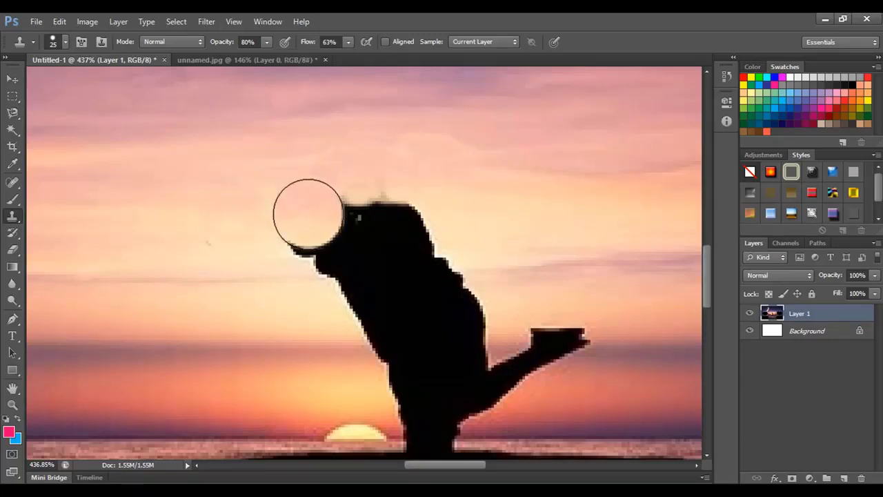
click(309, 214)
alt+click(254, 243)
mouse_move(291, 229)
mouse_down()
mouse_move(375, 214)
mouse_move(403, 228)
mouse_move(436, 226)
mouse_up()
- Set the clone flow to 81% and clone a patch of sky over the upper back of the silhouette
alt+click(445, 213)
scroll(587, 278, down, 8)
scroll(310, 266, up, 9)
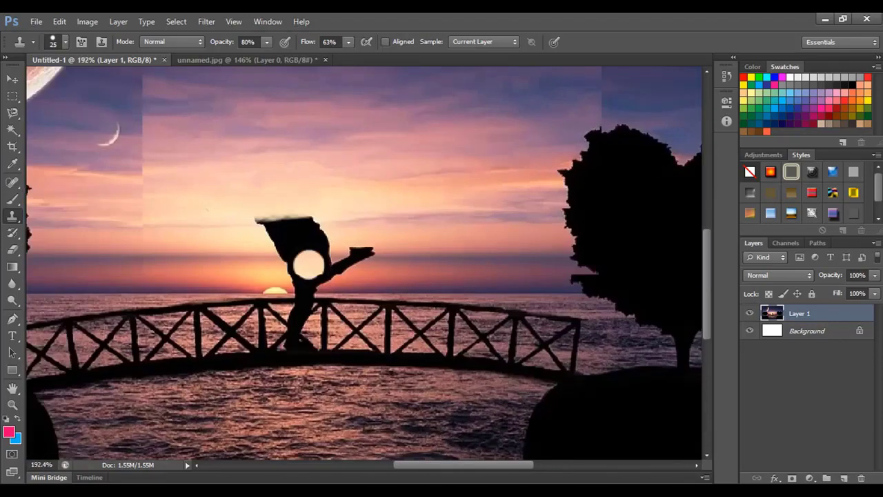
drag(350, 43, 361, 59)
alt+click(497, 239)
click(424, 243)
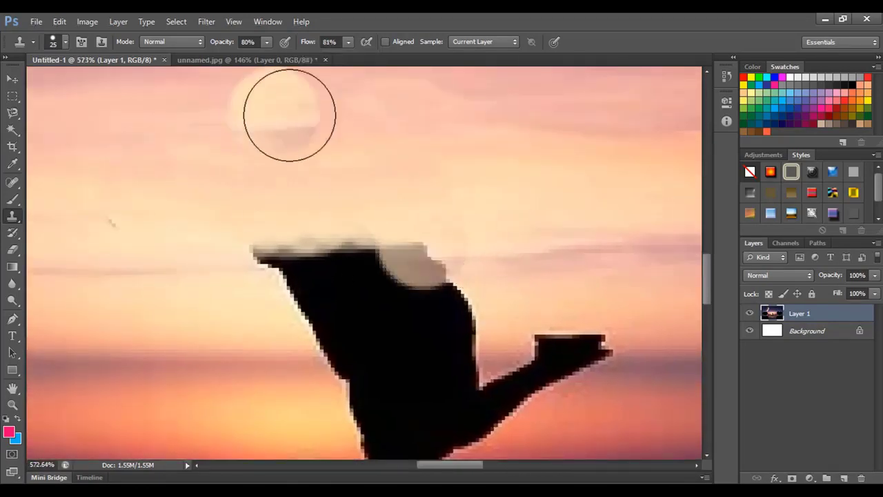
- Set the clone opacity to 98% and clone sky across the remaining top edge of the couple's torso
click(65, 42)
drag(268, 42, 281, 58)
alt+click(499, 242)
drag(421, 250, 279, 263)
alt+click(184, 264)
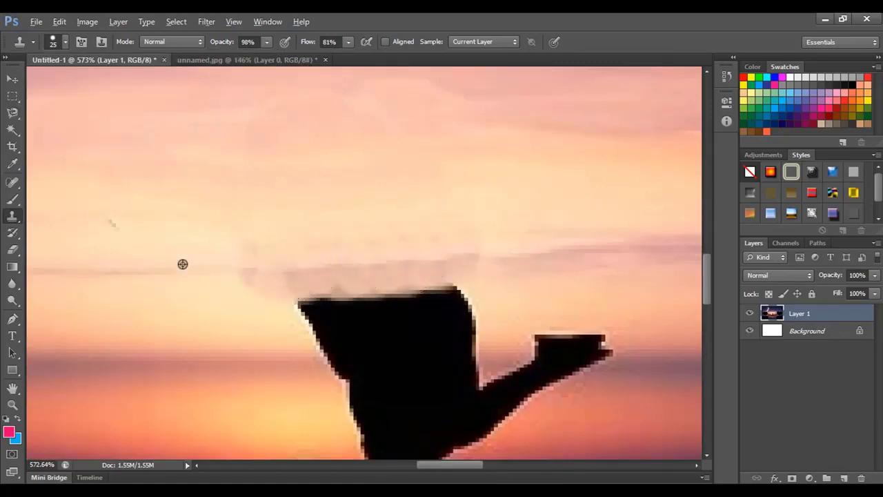
click(287, 265)
- Turn on aligned sampling, reduce the clone brush to 9 px and continue cloning sky over the couple's torso
scroll(572, 247, down, 7)
scroll(592, 272, up, 15)
mouse_move(592, 272)
mouse_down()
mouse_move(567, 210)
mouse_move(702, 243)
mouse_up()
click(386, 42)
key(bracketleft)
key(bracketleft)
key(bracketleft)
mouse_move(417, 232)
mouse_down()
mouse_move(331, 233)
mouse_move(377, 331)
mouse_up()
- Clone newly sampled sky over more of the couple's silhouette, working along its upper edge
alt+click(433, 238)
alt+click(438, 366)
mouse_move(378, 373)
mouse_down()
mouse_move(385, 407)
mouse_move(526, 319)
mouse_up()
drag(469, 242, 390, 195)
alt+click(448, 196)
drag(435, 245, 343, 190)
drag(276, 228, 450, 220)
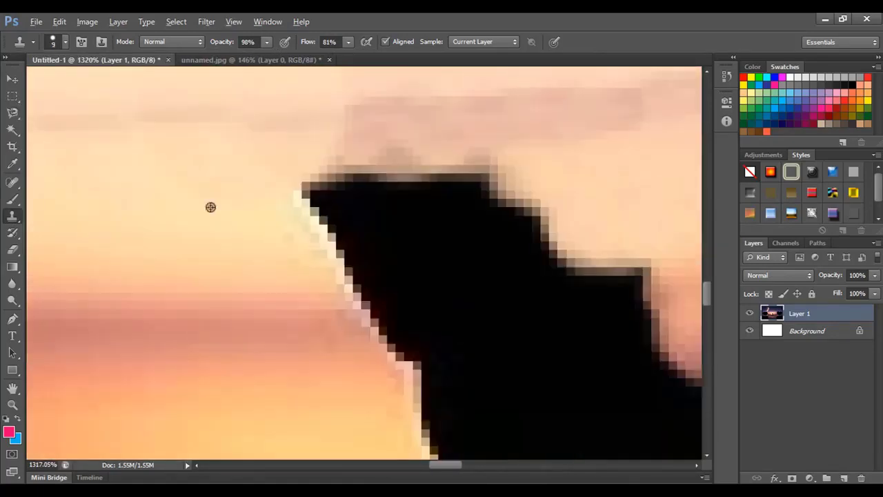
- Clone the bright sky beside the torso across the couple's waist in repeated strokes
alt+click(211, 207)
mouse_move(300, 185)
mouse_down()
mouse_move(454, 201)
mouse_move(532, 226)
mouse_move(418, 270)
mouse_up()
drag(418, 270, 451, 160)
alt+click(213, 214)
mouse_move(360, 200)
mouse_down()
mouse_move(492, 214)
mouse_move(565, 207)
mouse_up()
drag(442, 224, 167, 260)
drag(226, 230, 407, 243)
drag(472, 225, 266, 255)
click(273, 270)
- Clone the sunset sky from both sides over the remaining hips and upper legs down to the horizon
alt+click(614, 237)
mouse_move(552, 235)
mouse_down()
mouse_move(515, 271)
mouse_move(414, 273)
mouse_up()
alt+click(271, 271)
mouse_move(324, 271)
mouse_down()
mouse_move(384, 274)
mouse_move(467, 306)
mouse_move(377, 319)
mouse_up()
alt+click(532, 330)
mouse_move(436, 362)
mouse_down()
mouse_move(534, 235)
mouse_move(320, 303)
mouse_move(269, 359)
mouse_move(193, 365)
mouse_up()
alt+click(76, 380)
mouse_move(98, 379)
mouse_down()
mouse_move(173, 375)
mouse_move(170, 335)
mouse_move(187, 292)
mouse_move(159, 290)
mouse_up()
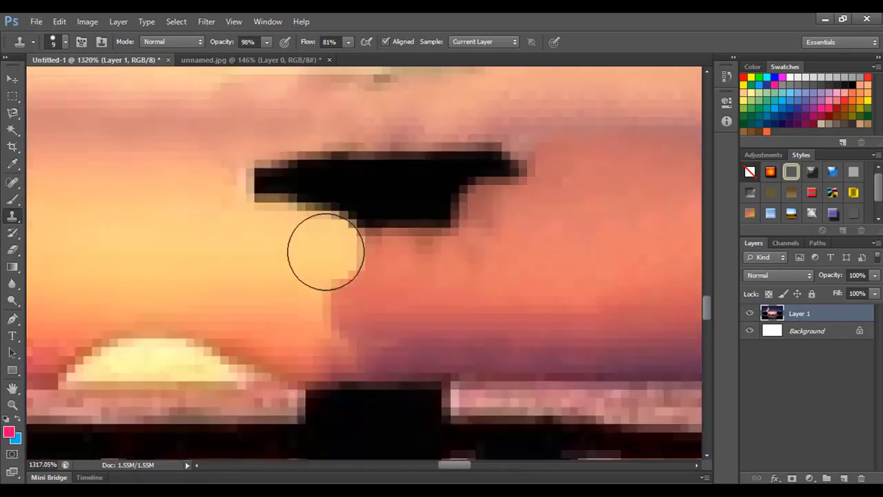
mouse_move(325, 251)
mouse_down()
mouse_move(351, 196)
mouse_move(317, 210)
mouse_move(501, 214)
mouse_move(393, 221)
mouse_move(472, 171)
mouse_move(339, 157)
mouse_move(379, 244)
mouse_move(528, 329)
mouse_up()
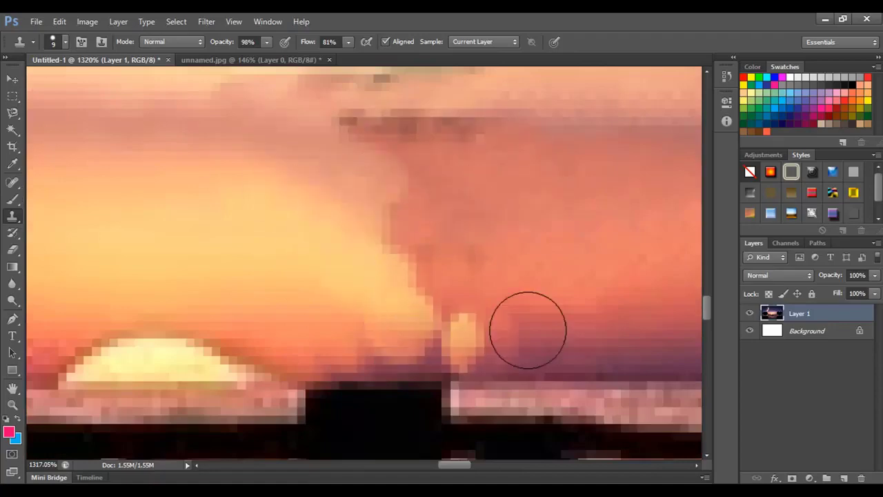
- Set the clone opacity to 56% and flow to 55%, and blend the cloned cloud band and sunset sky above the bridge
scroll(430, 279, down, 6)
mouse_move(548, 248)
mouse_down()
mouse_move(465, 233)
mouse_move(216, 235)
mouse_up()
drag(269, 43, 240, 56)
drag(346, 42, 327, 69)
drag(234, 212, 523, 216)
click(432, 185)
scroll(427, 200, up, 3)
scroll(357, 247, down, 3)
mouse_move(357, 248)
mouse_down()
mouse_move(389, 260)
mouse_move(347, 269)
mouse_move(330, 249)
mouse_move(361, 293)
mouse_move(377, 302)
mouse_move(391, 269)
mouse_move(341, 259)
mouse_move(417, 300)
mouse_move(407, 301)
mouse_move(374, 260)
mouse_up()
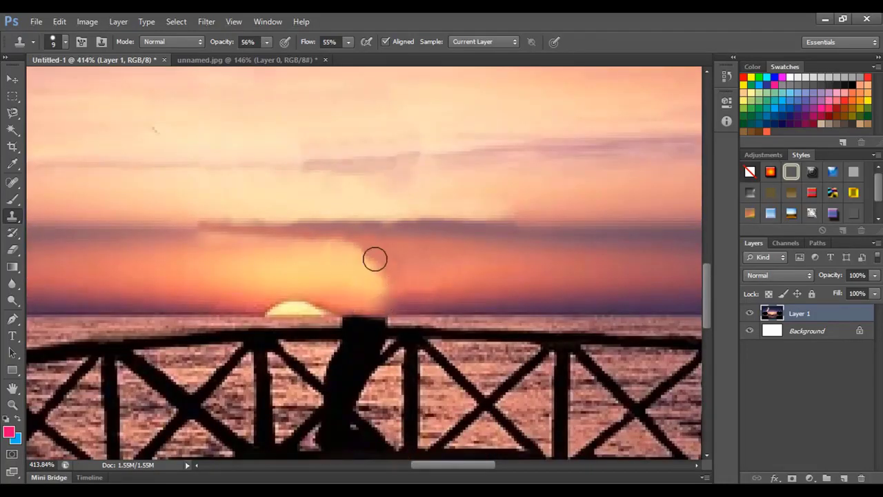
scroll(512, 291, down, 6)
scroll(569, 295, up, 2)
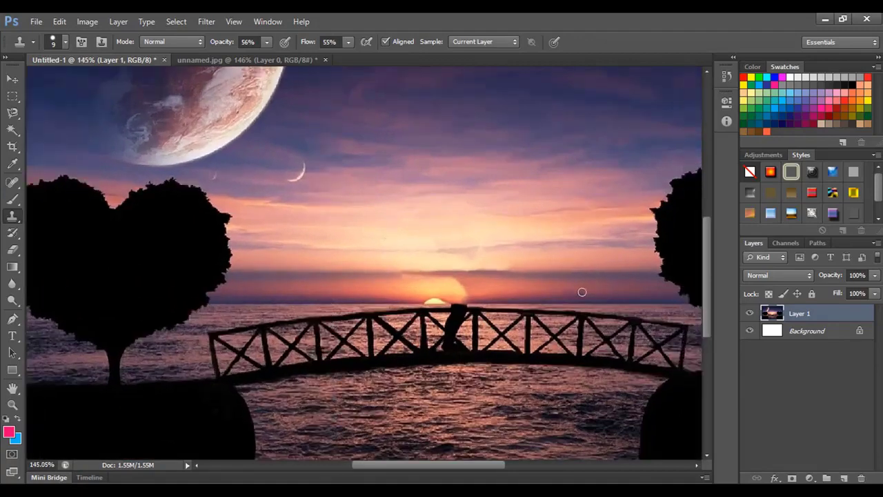
scroll(609, 268, down, 1)
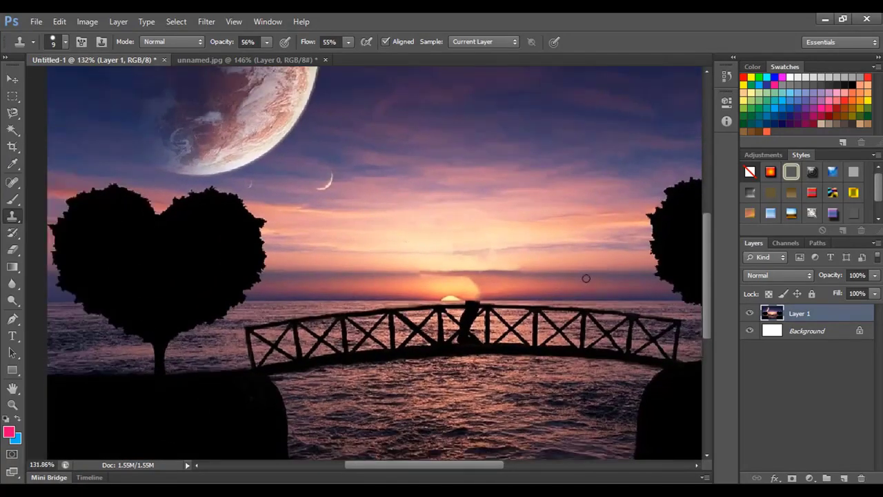
scroll(556, 275, down, 4)
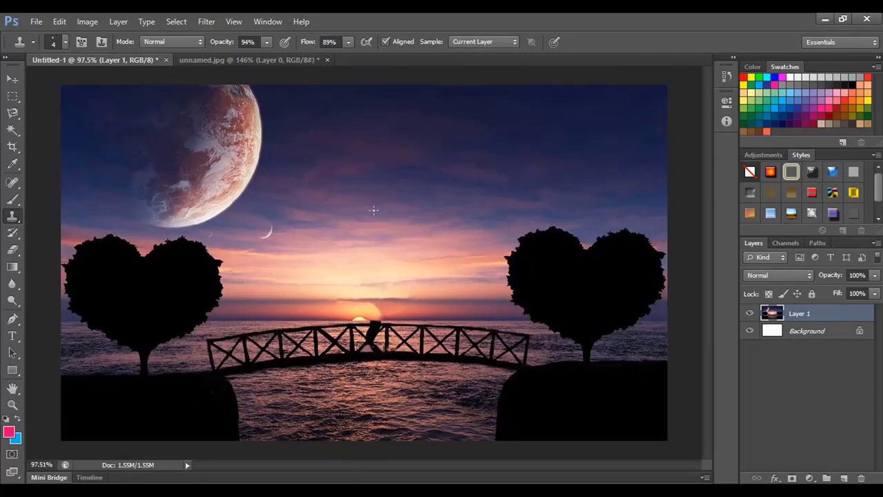
- Switch to the unnamed.jpg portrait and enlarge the clone brush to 100 px
click(249, 60)
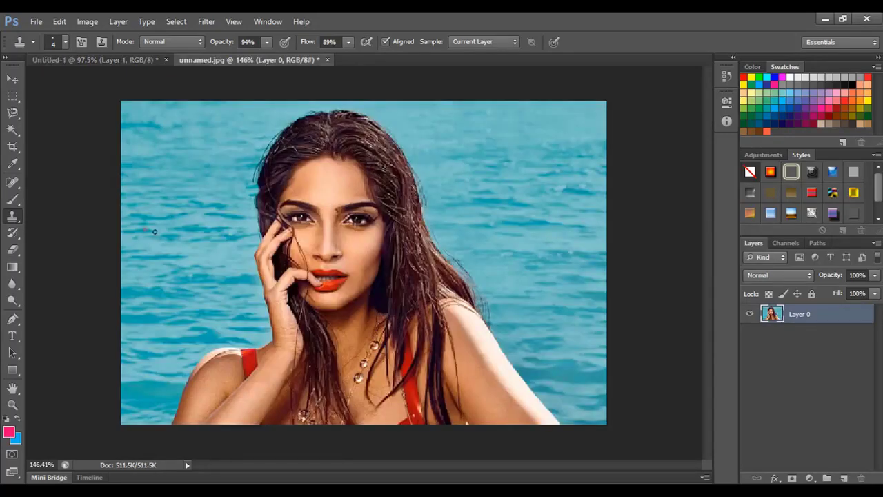
scroll(158, 214, up, 1)
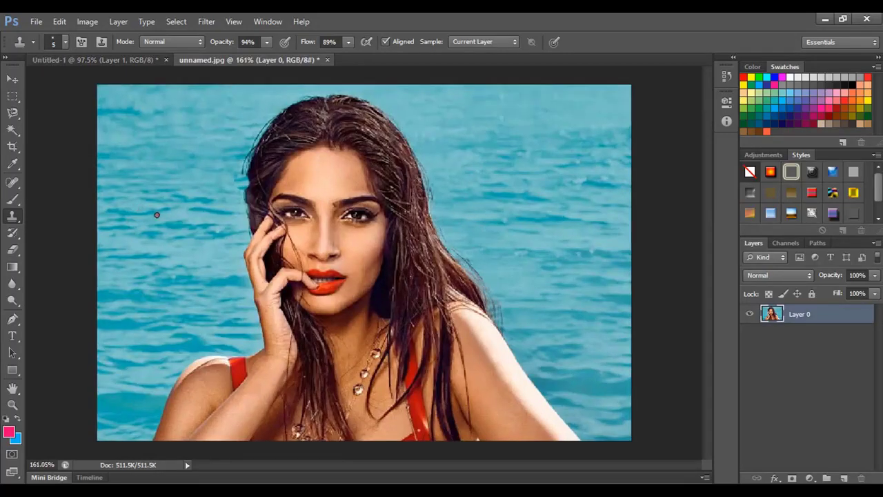
key(bracketright)
key(bracketright)
key(bracketright)
key(bracketright)
key(bracketright)
key(bracketright)
key(bracketright)
key(bracketright)
key(bracketright)
key(bracketright)
key(bracketright)
key(bracketright)
key(bracketright)
key(bracketright)
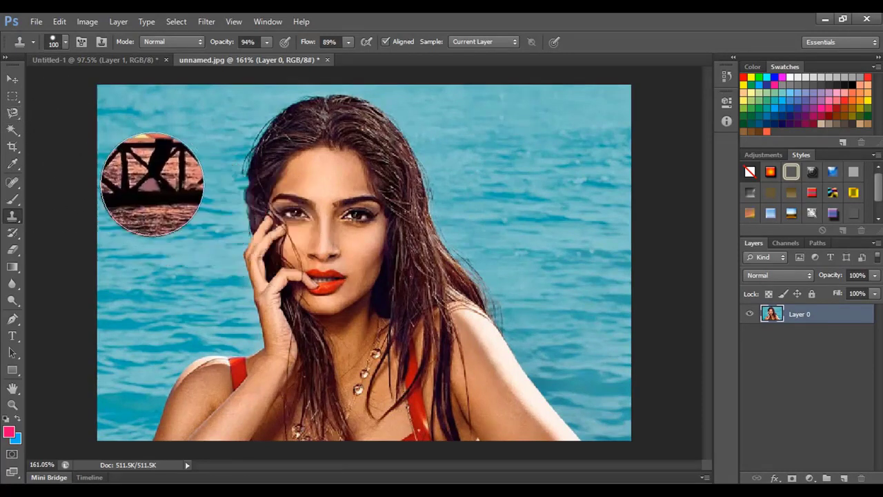
- Clone the sea beside the hair over the woman's temple and covered eye, and set the clone opacity and flow to 100%
alt+click(177, 173)
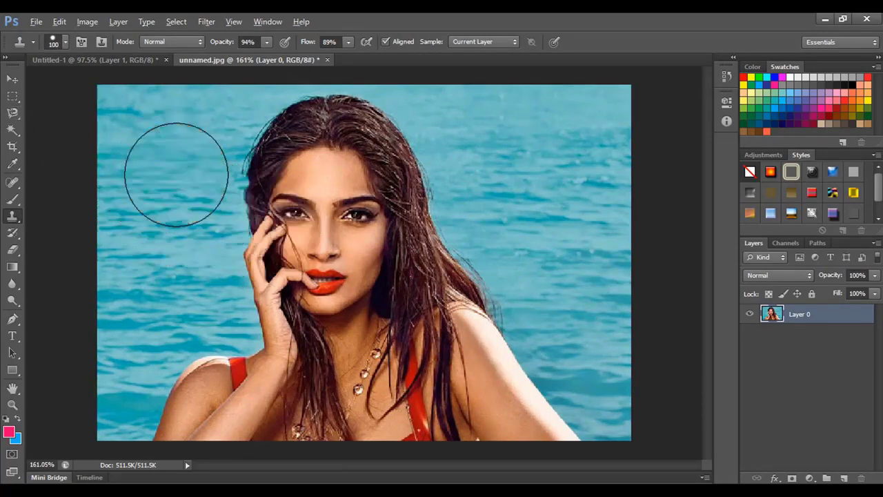
click(267, 174)
key(0)
key(shift+0)
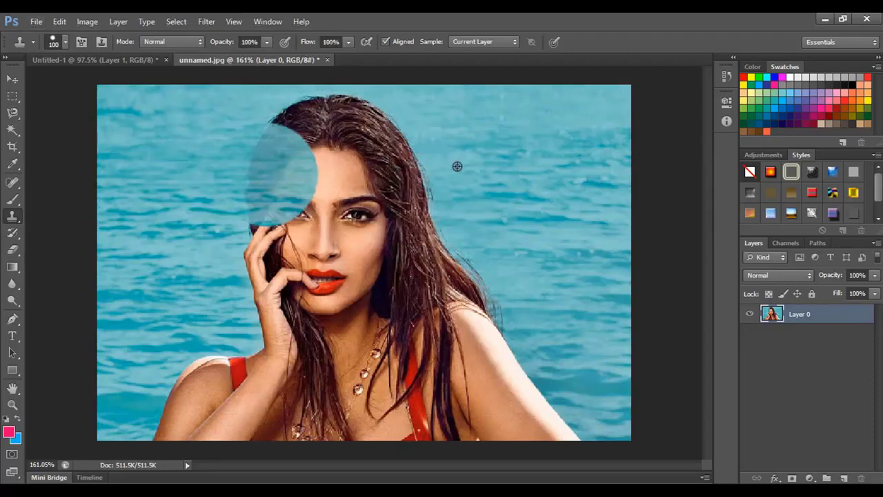
- Clone the sea from both sides of the head over the crown and the hair above the forehead
click(407, 157)
alt+click(446, 153)
click(381, 139)
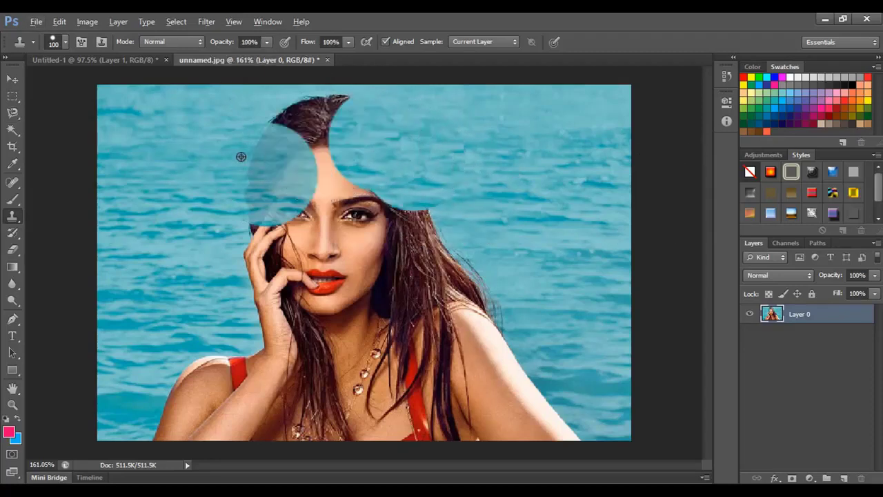
alt+click(187, 139)
click(300, 125)
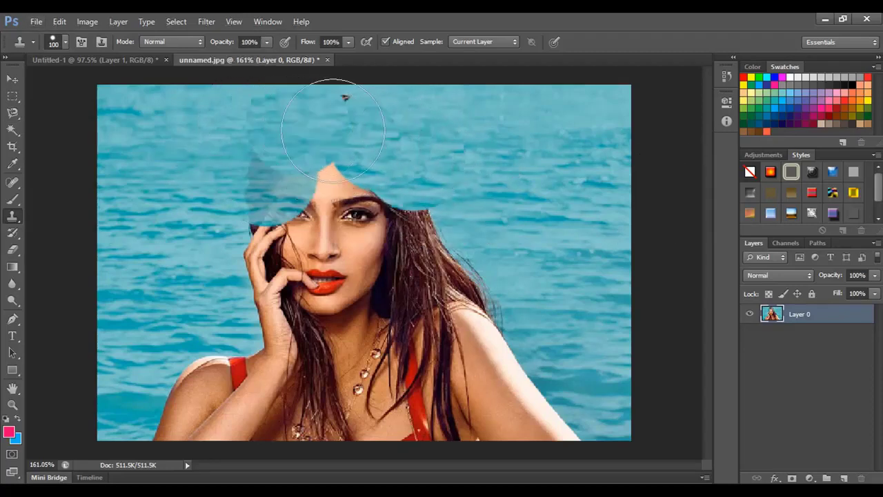
- Clone the sea beside the raised hand over the half-covered temple, cheek, fingers, nose and lips
alt+click(197, 141)
click(258, 150)
click(354, 210)
key(ctrl+z)
alt+click(191, 245)
click(257, 229)
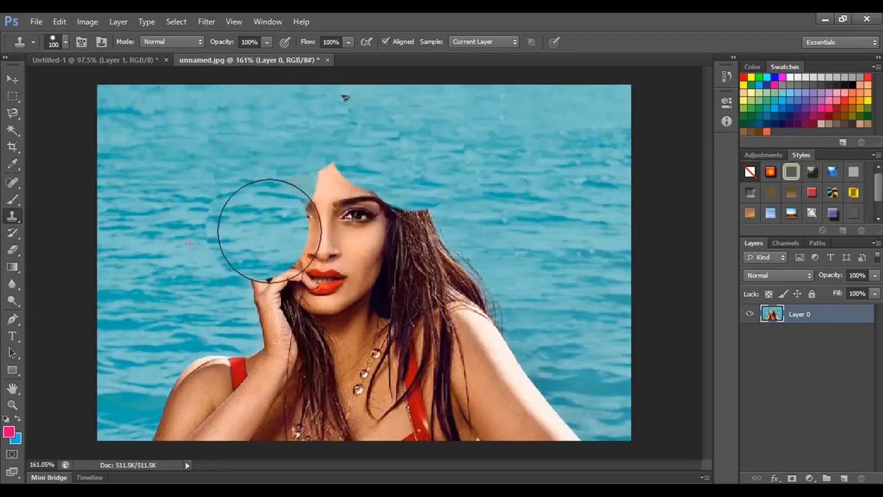
alt+click(215, 280)
click(299, 261)
- Clone the open sea over the outer strands of the long hair and the upper edge of the bare shoulder below them
click(450, 262)
key(ctrl+z)
alt+click(487, 259)
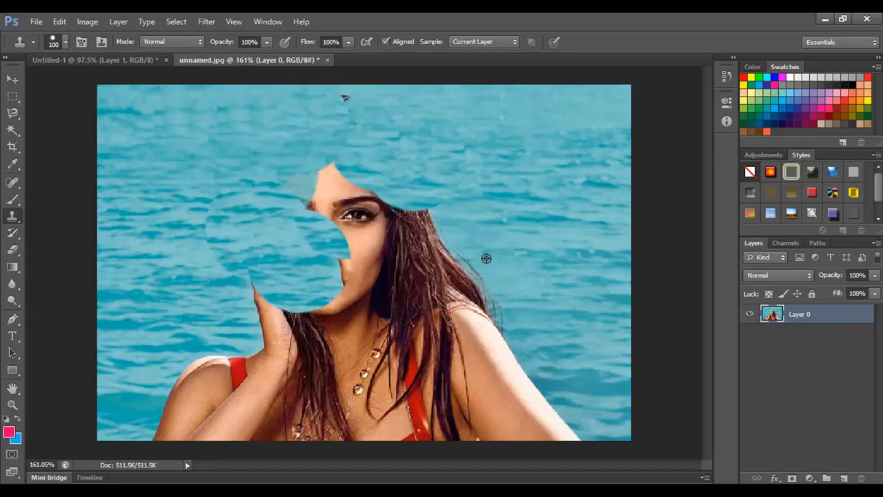
click(448, 252)
click(427, 254)
key(ctrl+z)
alt+click(552, 259)
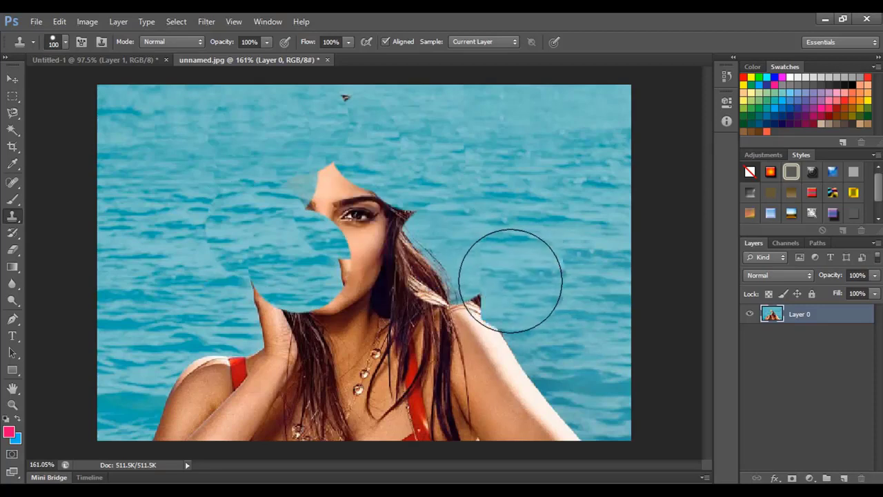
click(499, 284)
click(485, 286)
key(ctrl+z)
- Clone the sea over the patched water above the shoulder and over the remaining face, neck, long hair and raised arm
alt+click(568, 273)
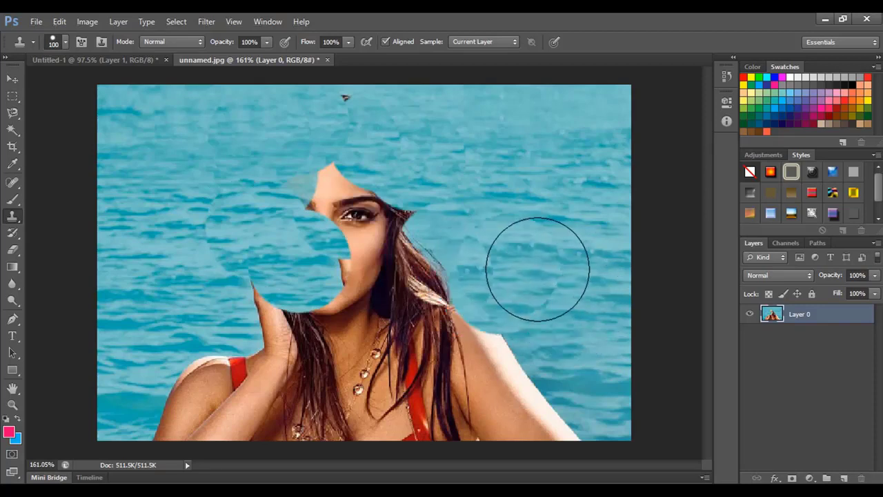
click(505, 255)
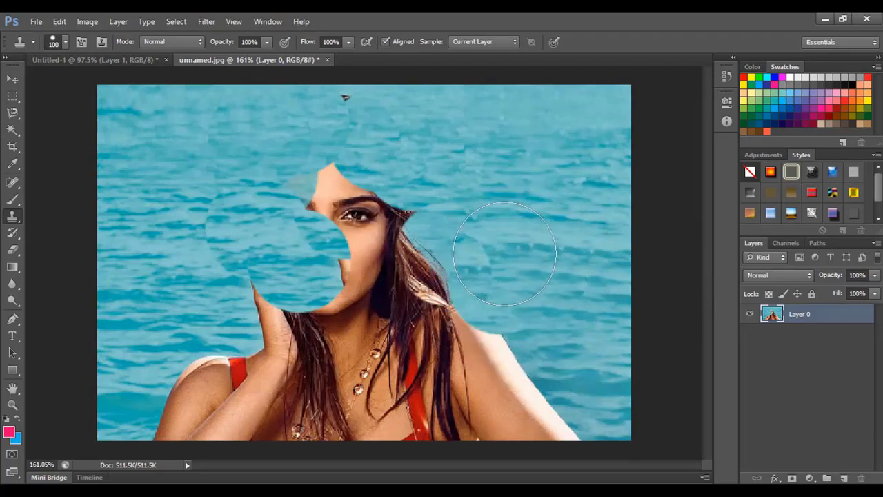
mouse_move(478, 285)
mouse_down()
mouse_move(470, 275)
mouse_move(372, 276)
mouse_move(324, 290)
mouse_up()
mouse_move(248, 304)
mouse_down()
mouse_move(229, 322)
mouse_move(307, 201)
mouse_move(436, 225)
mouse_move(509, 309)
mouse_move(482, 347)
mouse_move(236, 381)
mouse_move(134, 351)
mouse_up()
- Reduce the clone brush to 50 px and clone the sea over the remaining upper chest and shoulders
key(bracketleft)
key(bracketleft)
key(bracketleft)
key(bracketleft)
key(bracketleft)
drag(120, 401, 176, 406)
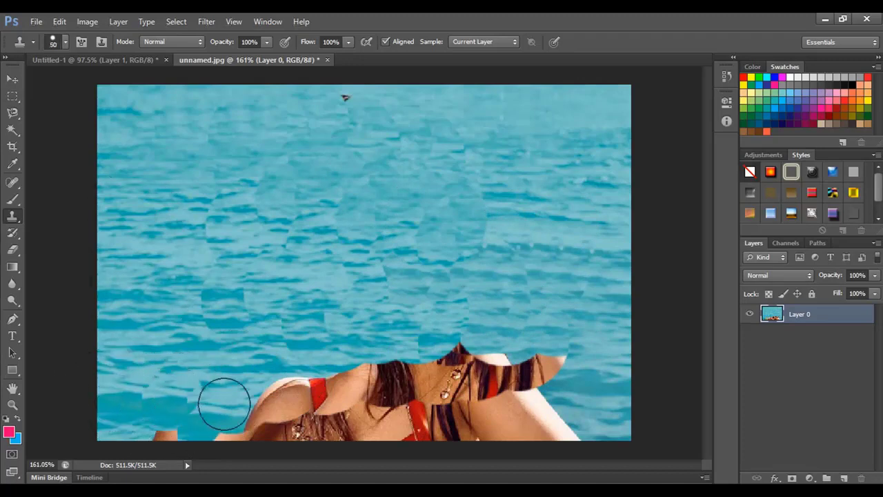
mouse_move(572, 365)
mouse_down()
mouse_move(523, 373)
mouse_move(588, 354)
mouse_move(302, 390)
mouse_up()
- Enlarge the clone brush to 100 px and clone the sea over the rest of the body and the leftover hair speck near the image's upper edge
key(bracketright)
key(bracketright)
key(bracketright)
key(bracketright)
key(bracketright)
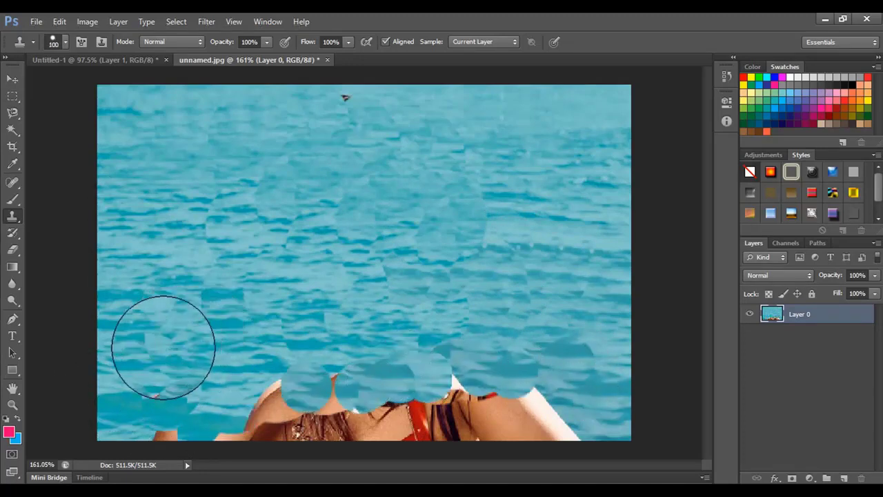
mouse_move(158, 339)
mouse_down()
mouse_move(241, 405)
mouse_move(552, 414)
mouse_up()
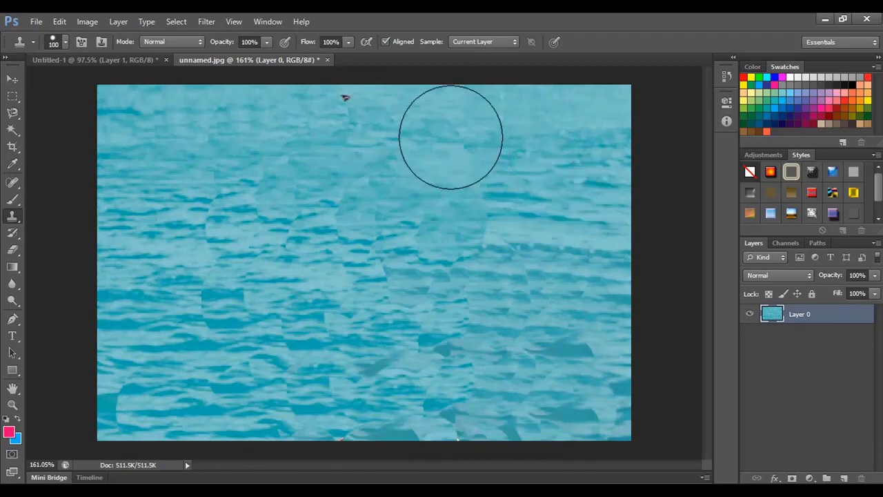
click(352, 104)
scroll(545, 349, down, 3)
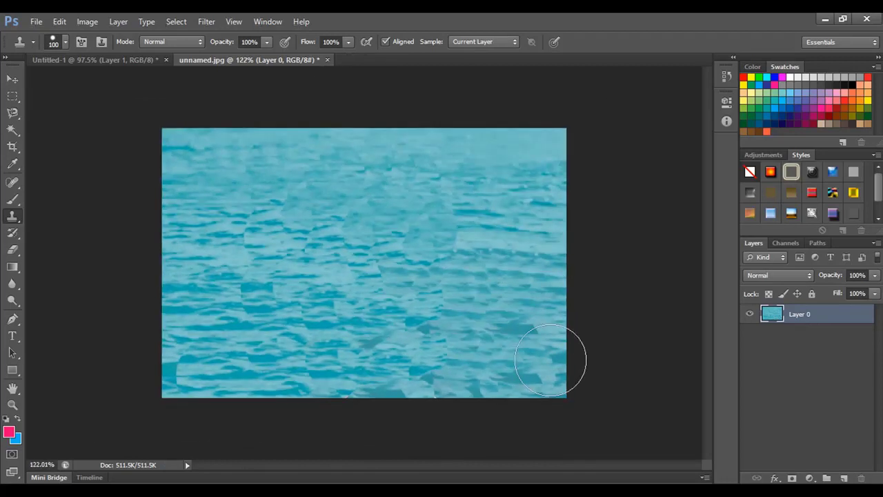